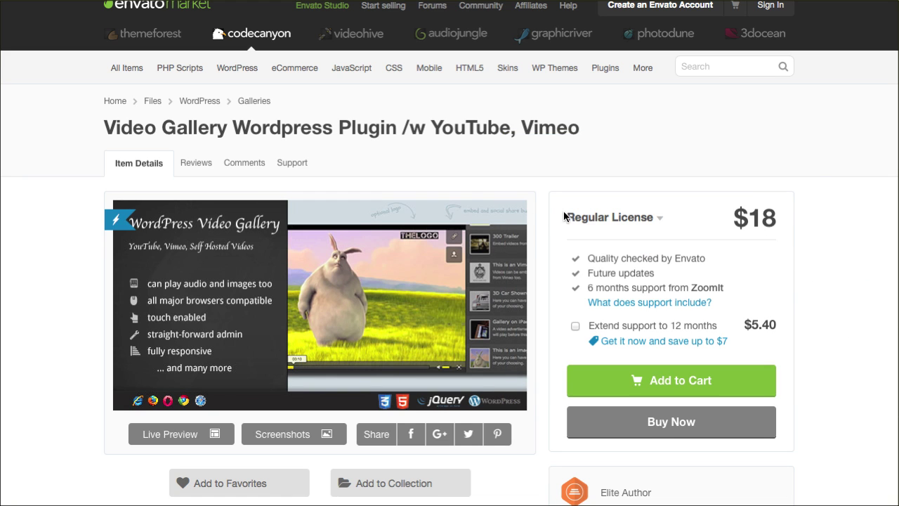
Highlight the $18 price on the Video Gallery plugin's CodeCanyon listing.
drag(745, 213, 779, 219)
Clear the price highlight and scroll down the listing toward Live Preview.
click(786, 217)
scroll(793, 270, down, 2)
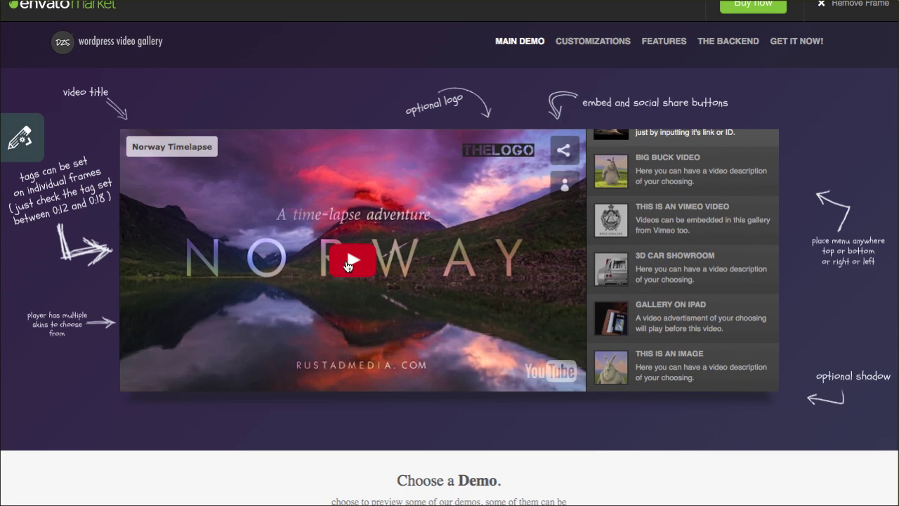
Play the Norway Timelapse demo video and browse the demo's Customize panel, then close it.
click(27, 142)
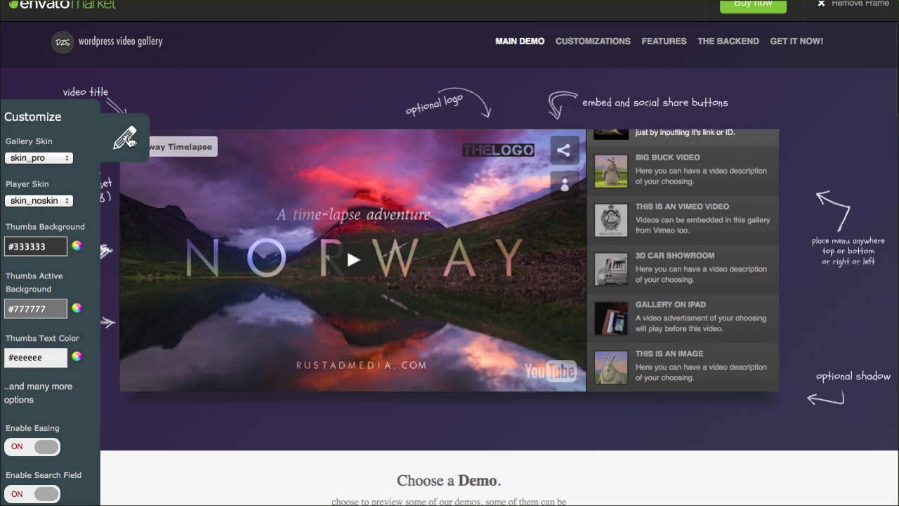
click(358, 261)
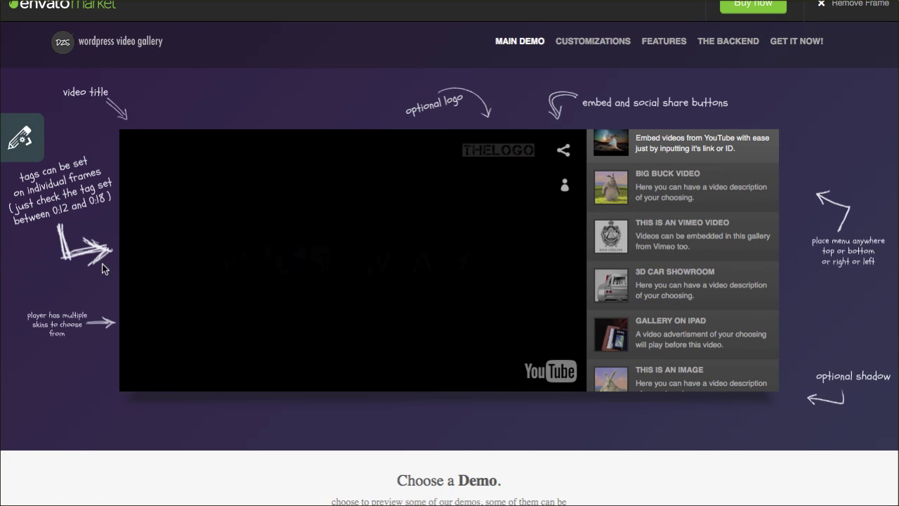
click(14, 136)
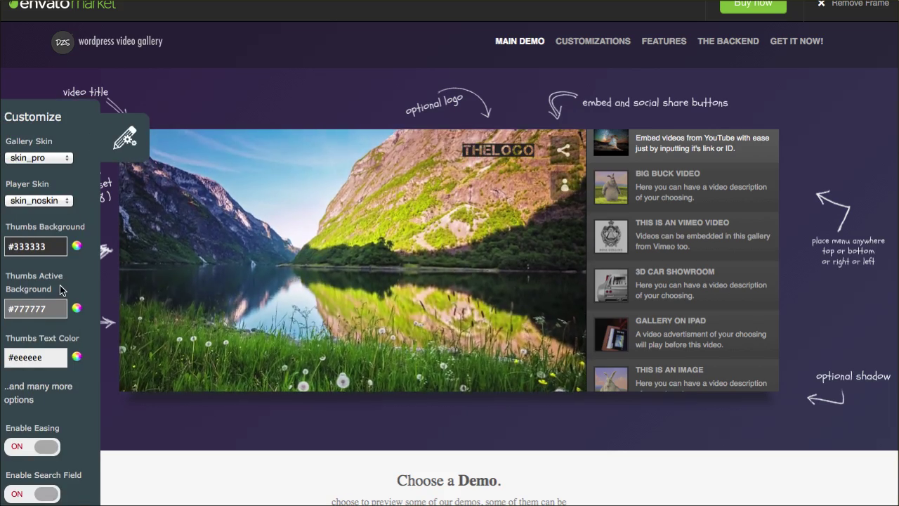
scroll(59, 287, down, 2)
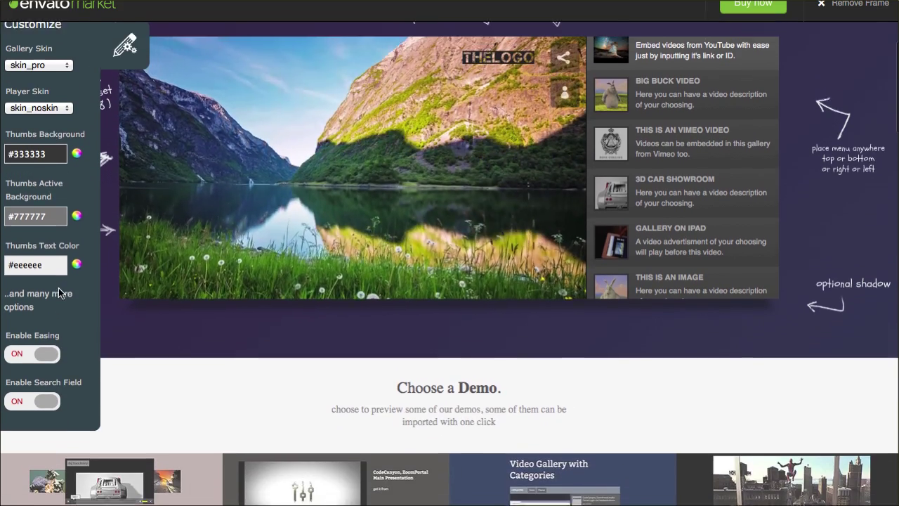
scroll(59, 288, up, 2)
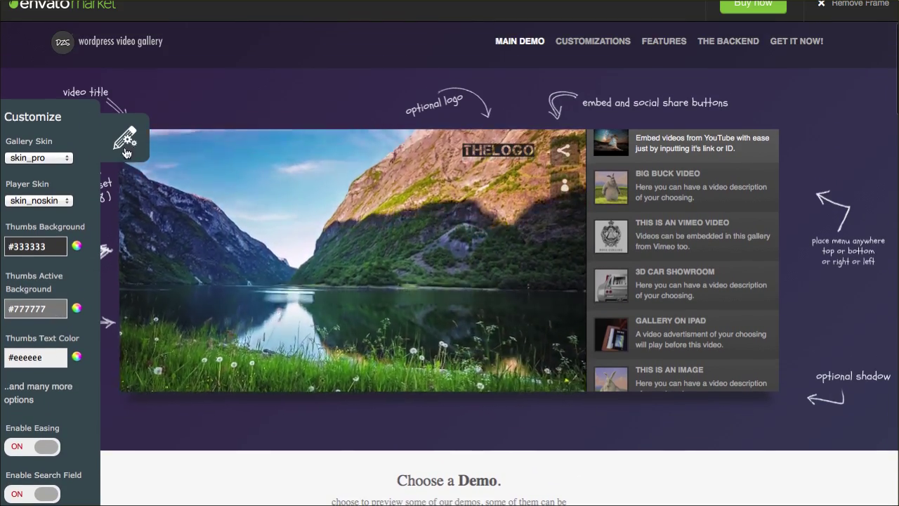
click(126, 152)
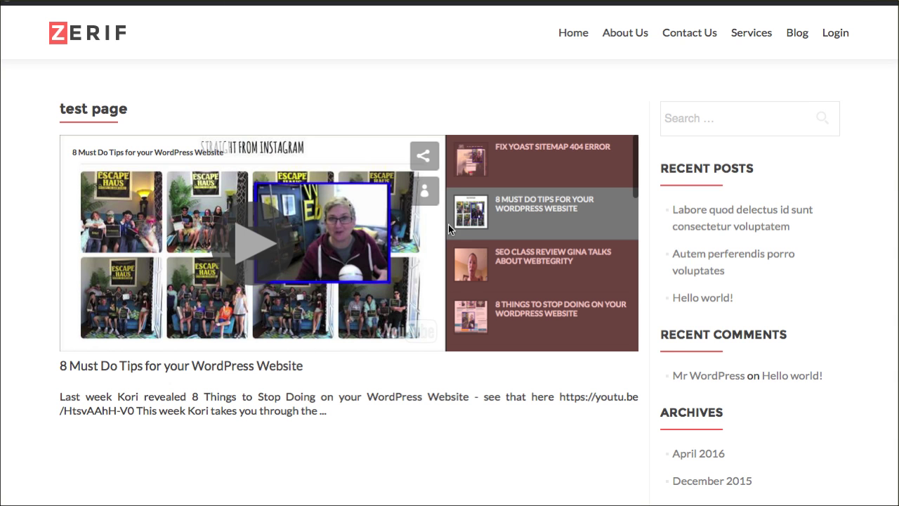
Play the SEO class review and 8 Things to STOP Doing playlist videos, then pause.
click(497, 265)
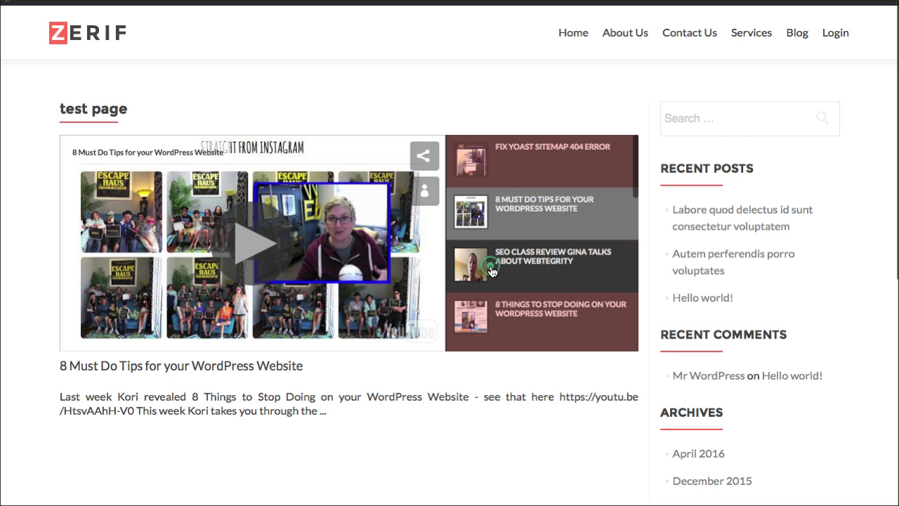
click(500, 311)
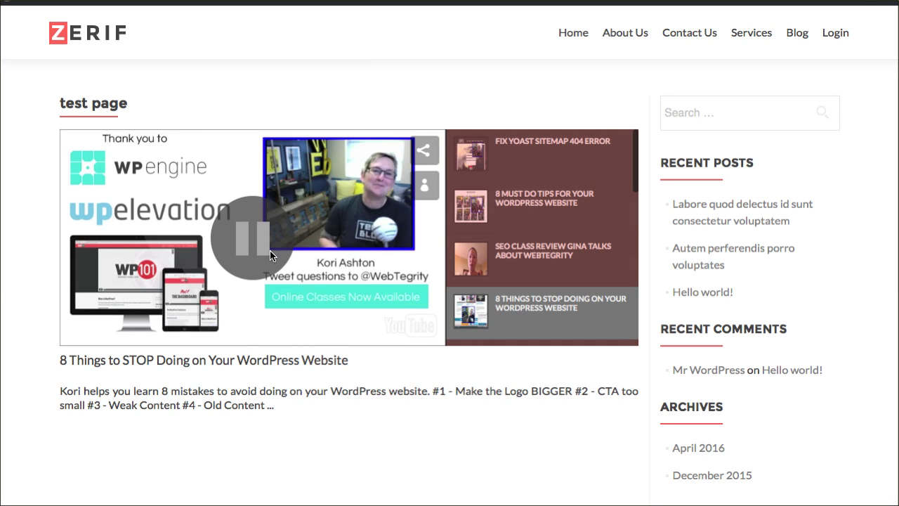
click(257, 248)
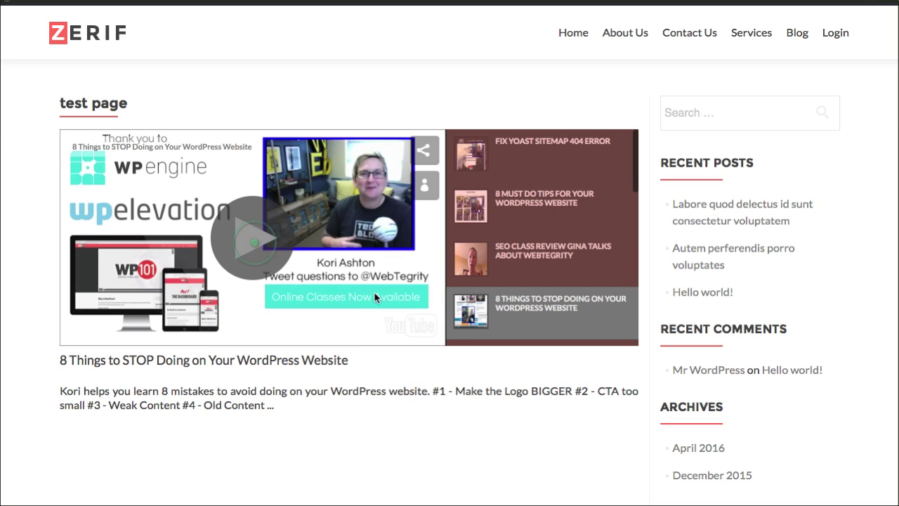
Highlight parts of the video title and description, then head to the admin Plugins menu.
scroll(514, 279, down, 5)
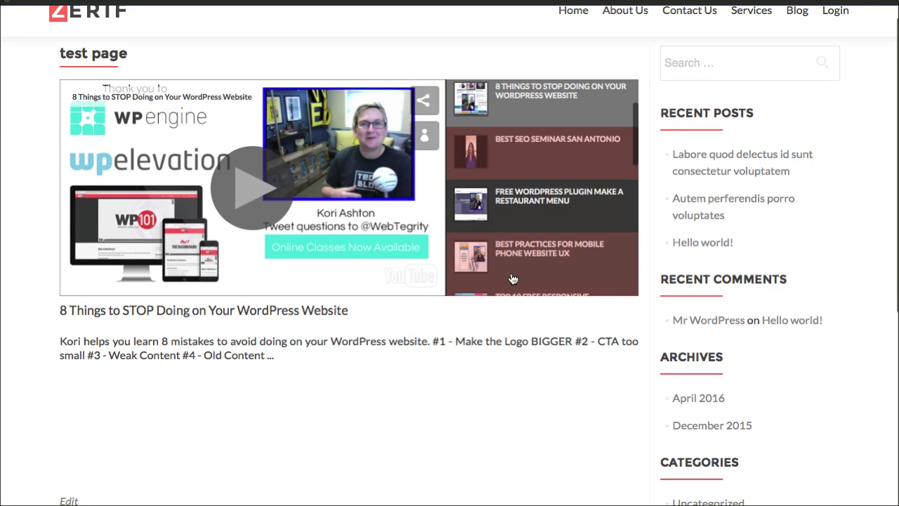
scroll(510, 279, up, 3)
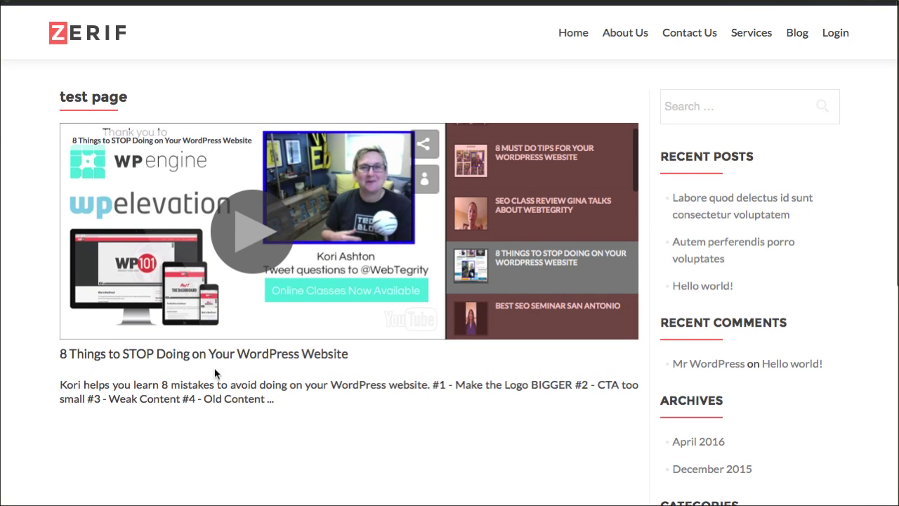
drag(75, 355, 261, 356)
click(232, 385)
drag(95, 384, 161, 384)
click(305, 397)
click(155, 384)
scroll(496, 189, up, 2)
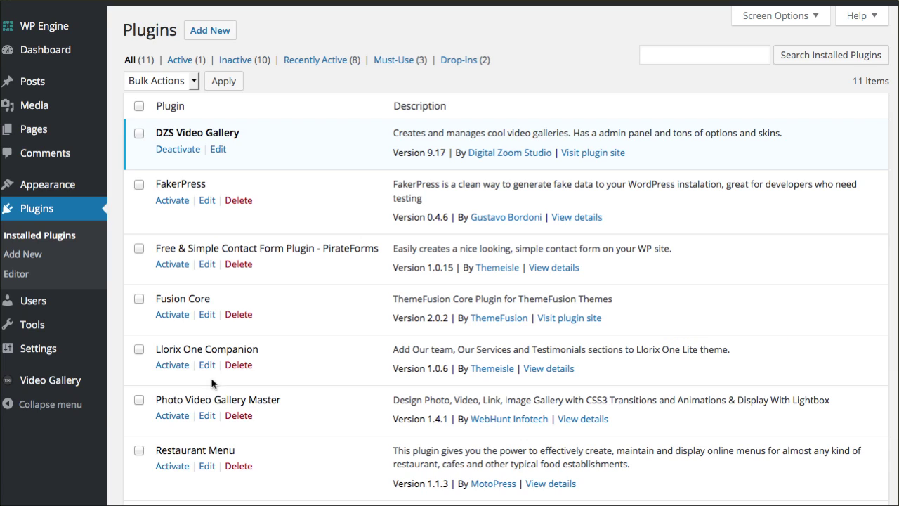
mouse_move(34, 391)
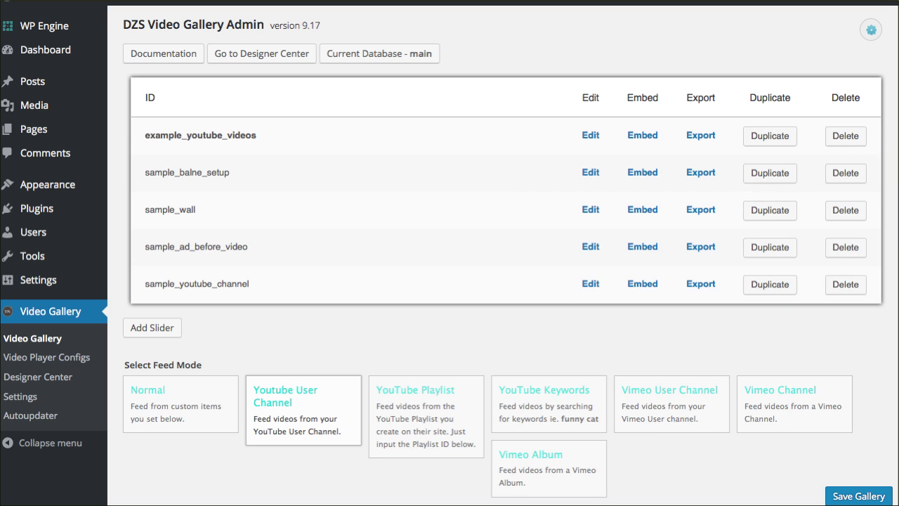
Set example_youtube_videos to the YouTube User Channel feed and edit YouTube Max Videos.
scroll(263, 293, down, 3)
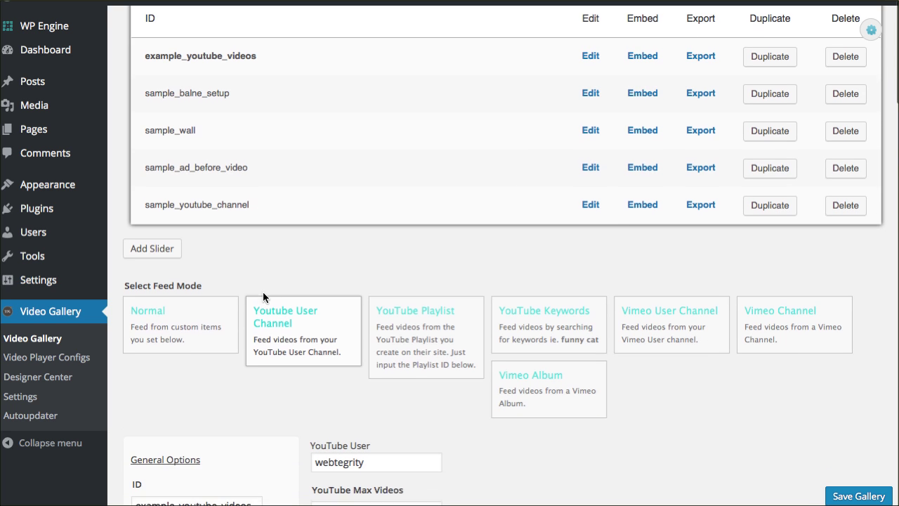
click(298, 324)
scroll(377, 351, down, 3)
drag(375, 347, 311, 347)
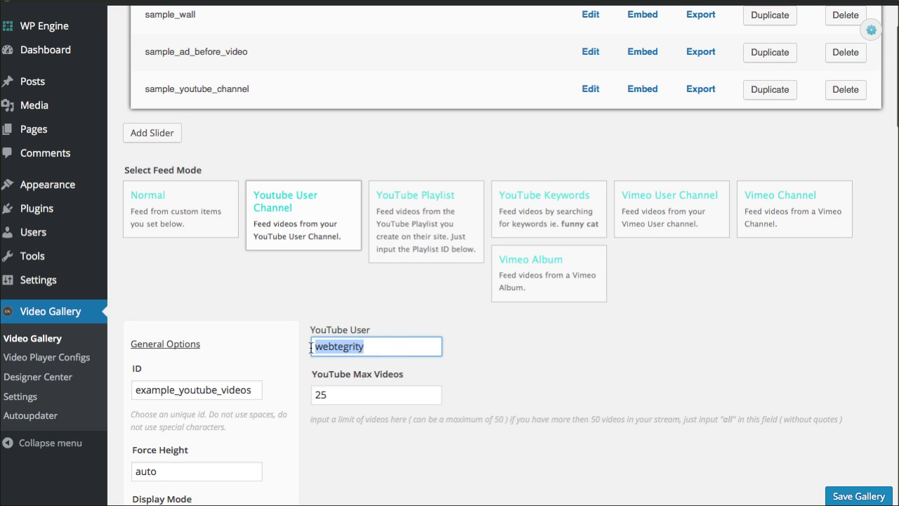
click(345, 398)
Expand and collapse the Social, Design and Description Options groups in turn.
scroll(349, 312, down, 2)
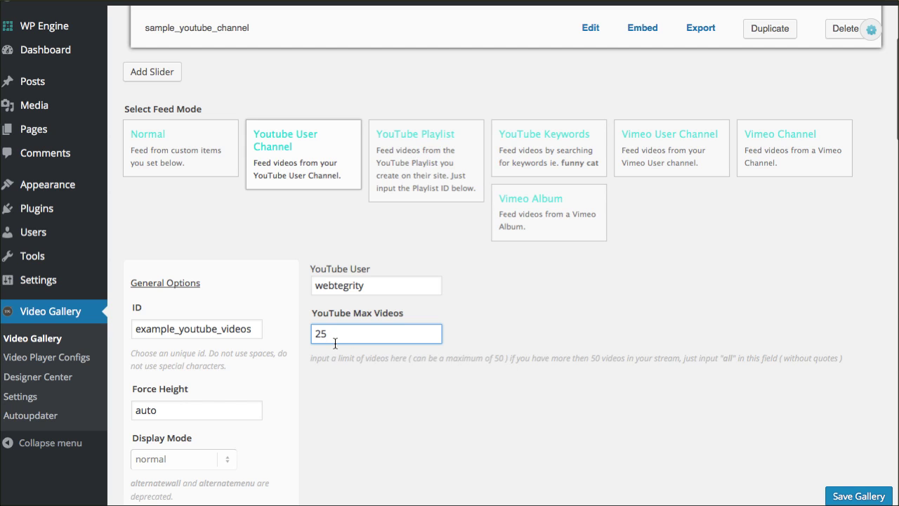
scroll(323, 341, down, 2)
scroll(225, 273, down, 2)
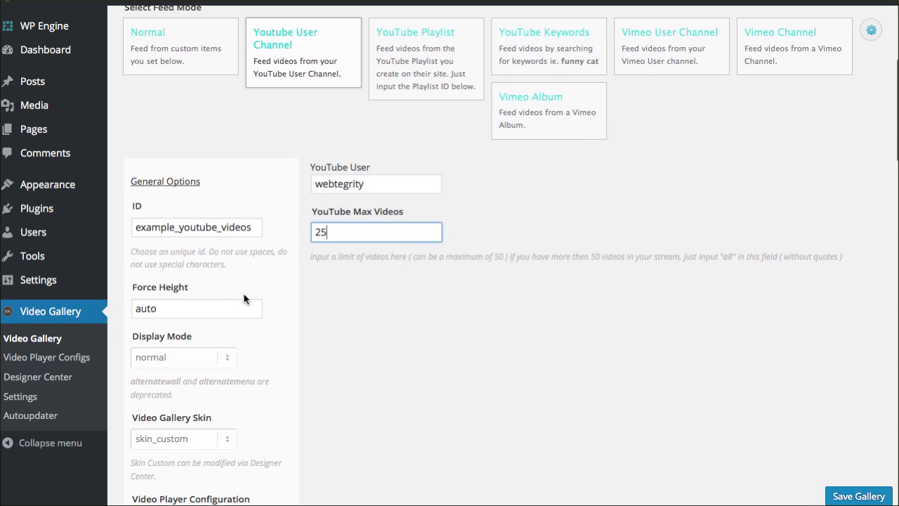
scroll(243, 332, down, 5)
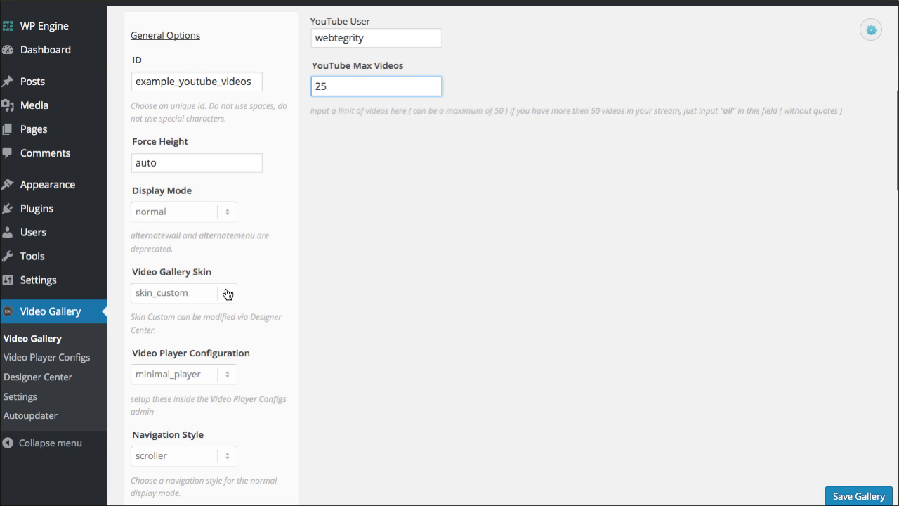
scroll(222, 256, right, 1)
scroll(233, 229, down, 7)
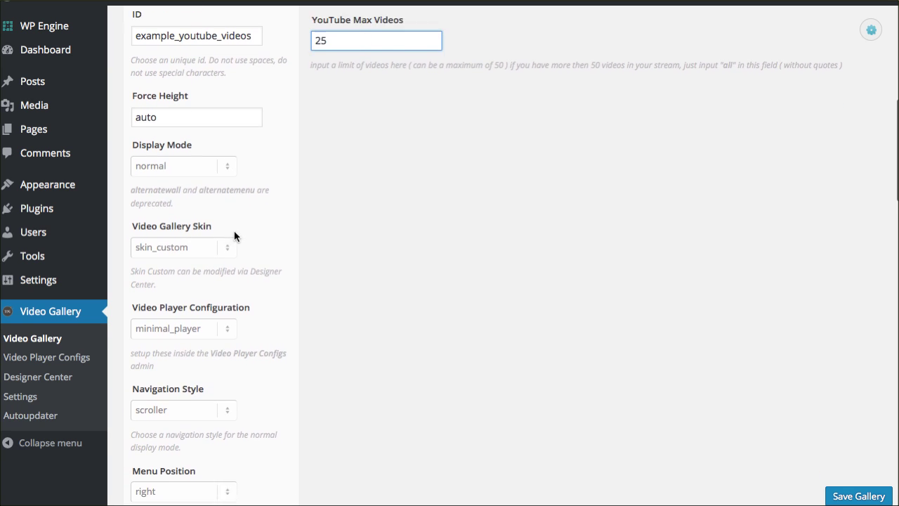
scroll(235, 235, down, 10)
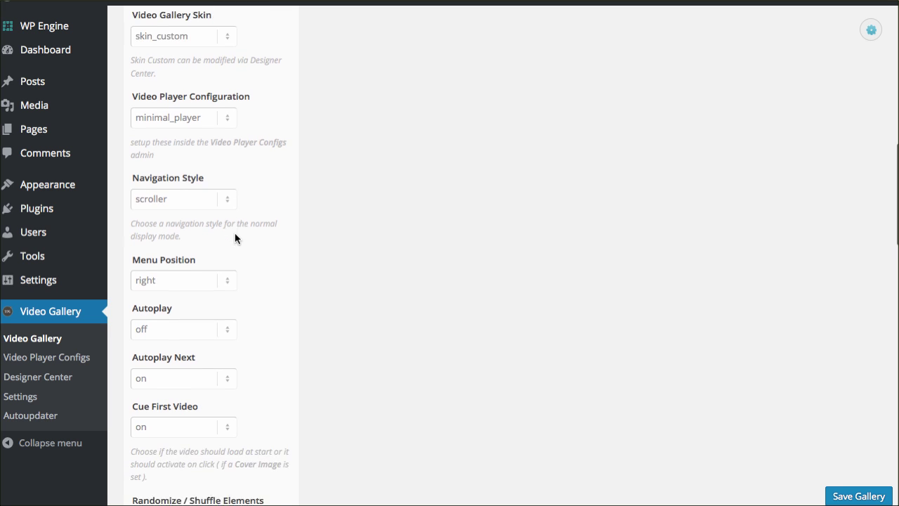
scroll(236, 237, down, 13)
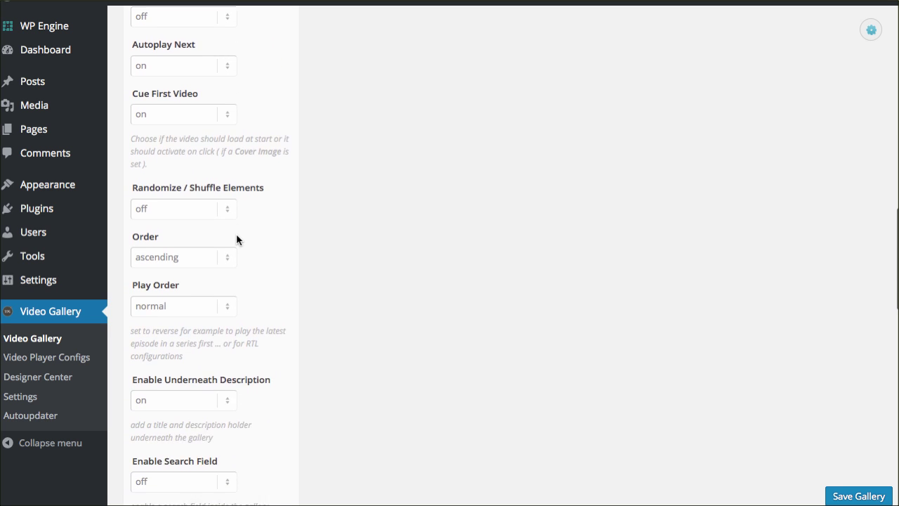
scroll(236, 233, down, 7)
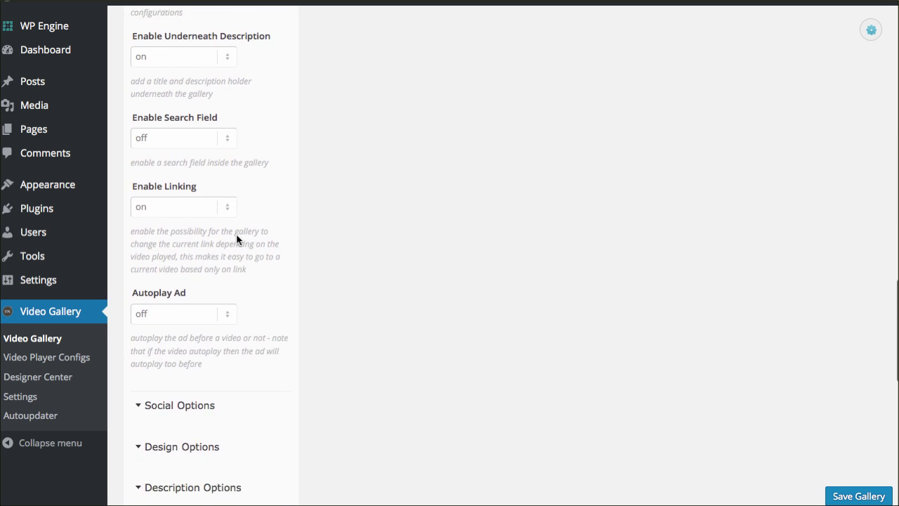
click(184, 279)
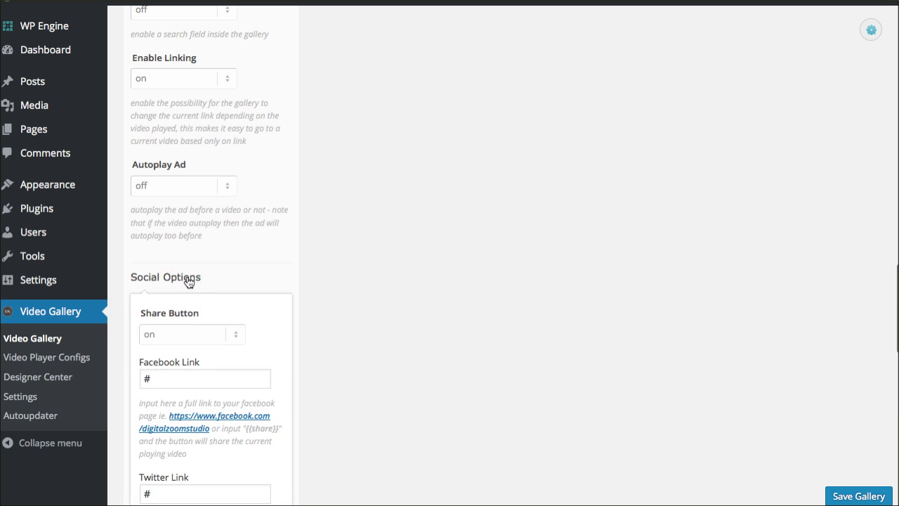
click(186, 281)
click(186, 326)
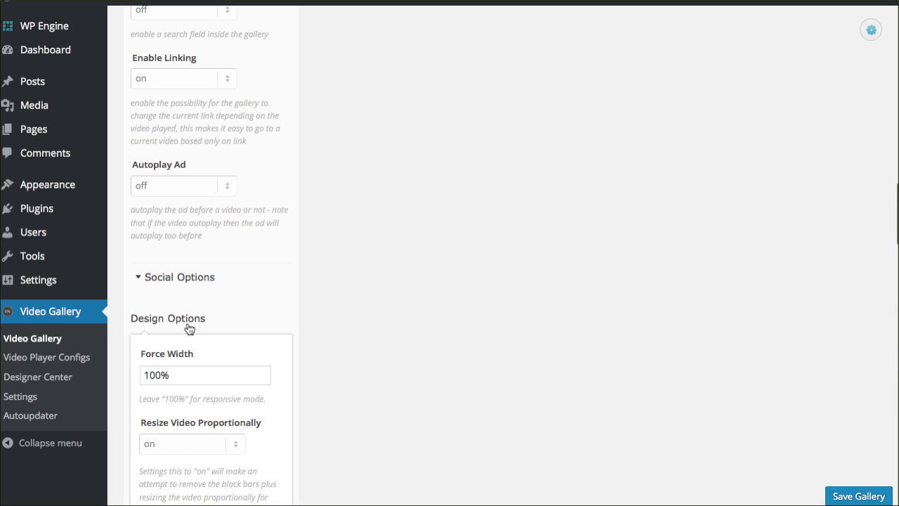
click(187, 324)
click(186, 366)
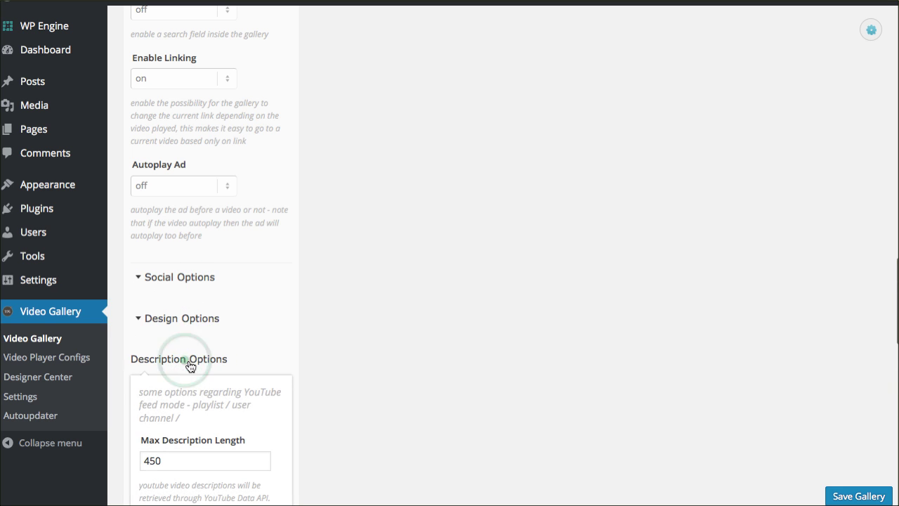
click(190, 362)
Scroll back up to the DZS Video Gallery Admin gallery list.
scroll(191, 368, down, 2)
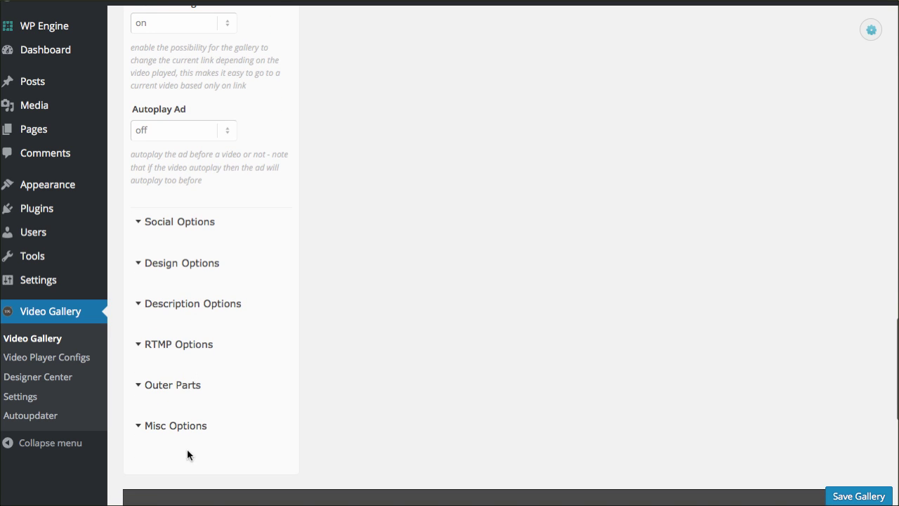
scroll(210, 332, up, 10)
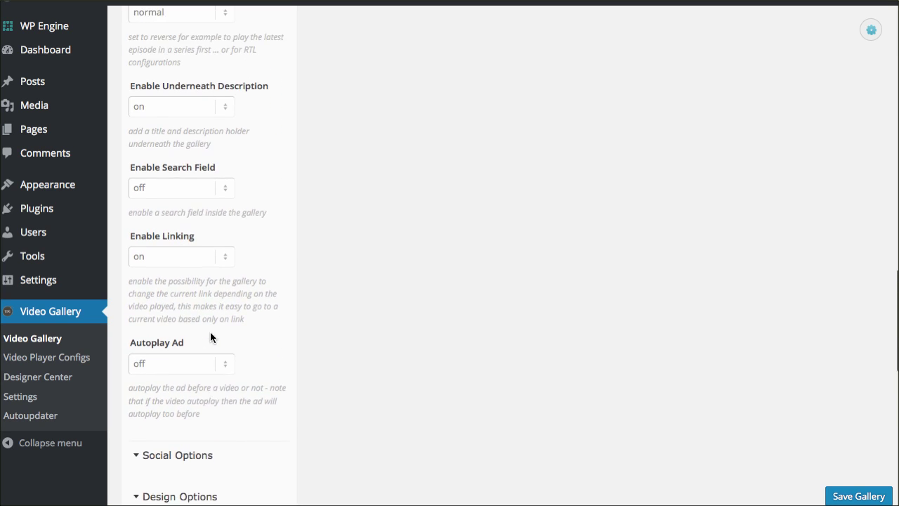
scroll(210, 333, up, 10)
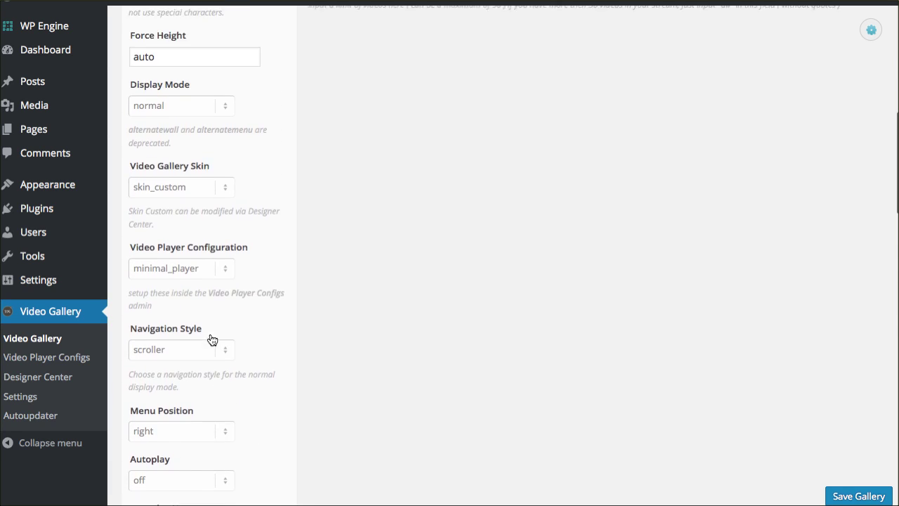
scroll(210, 335, up, 2)
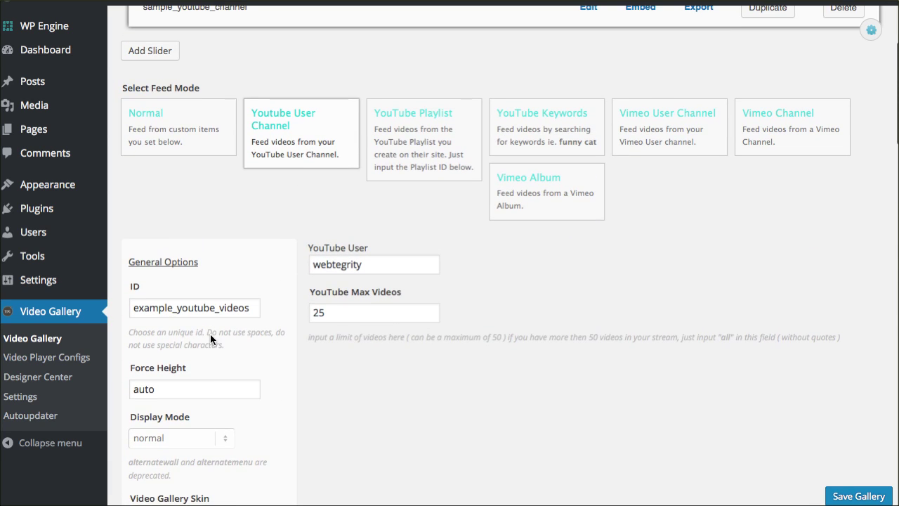
scroll(210, 333, up, 4)
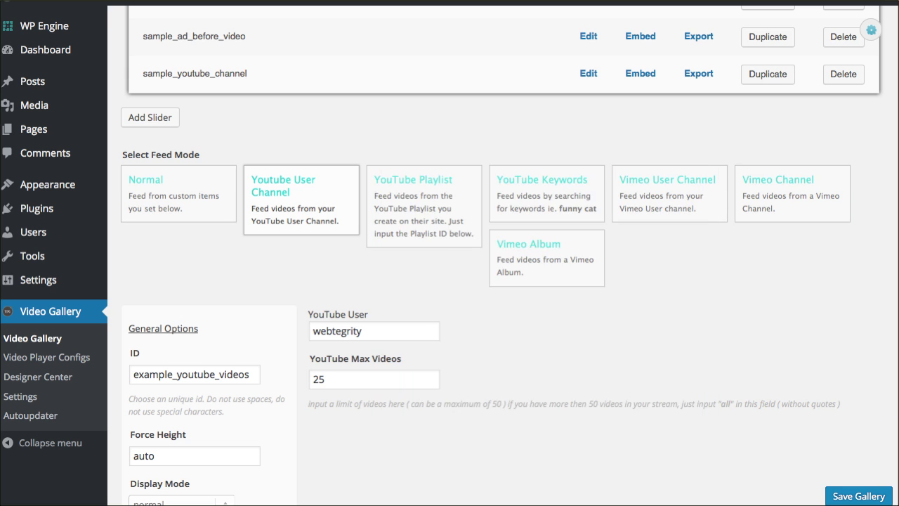
scroll(677, 309, up, 5)
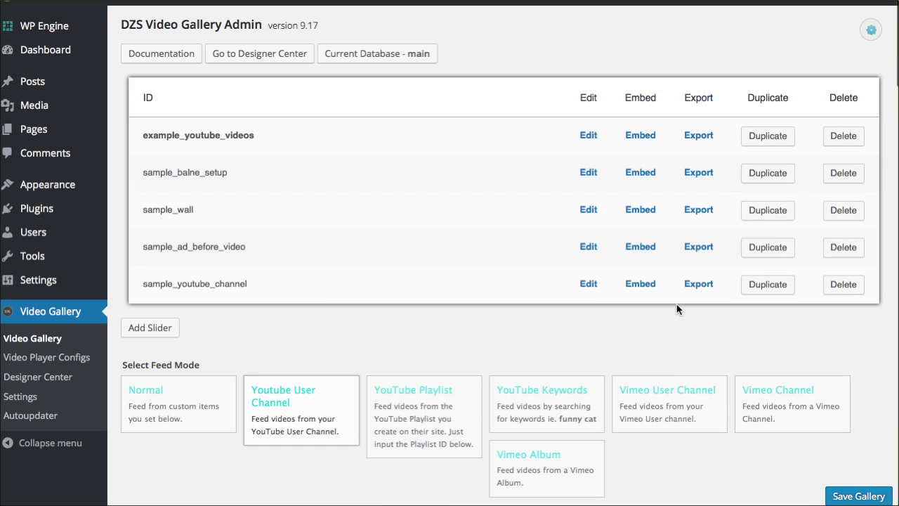
Reveal and copy the embed shortcode for the example_youtube_videos gallery.
click(639, 136)
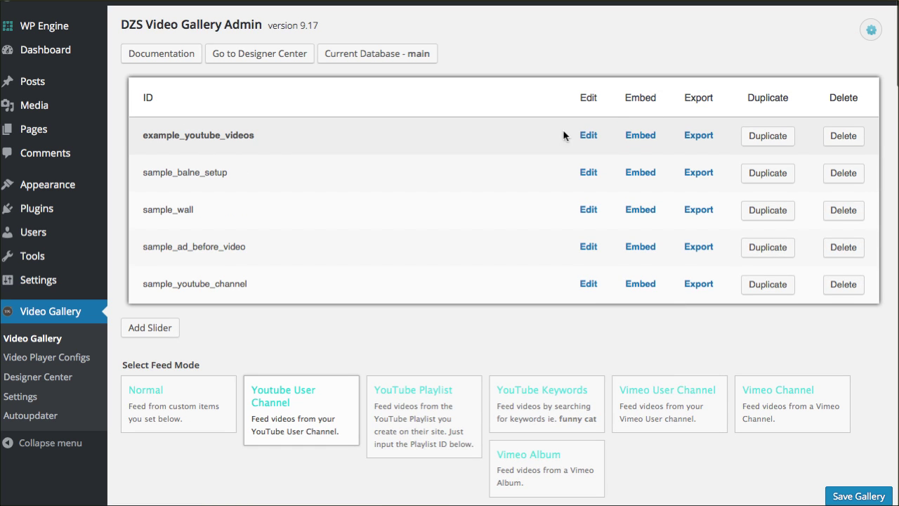
click(638, 136)
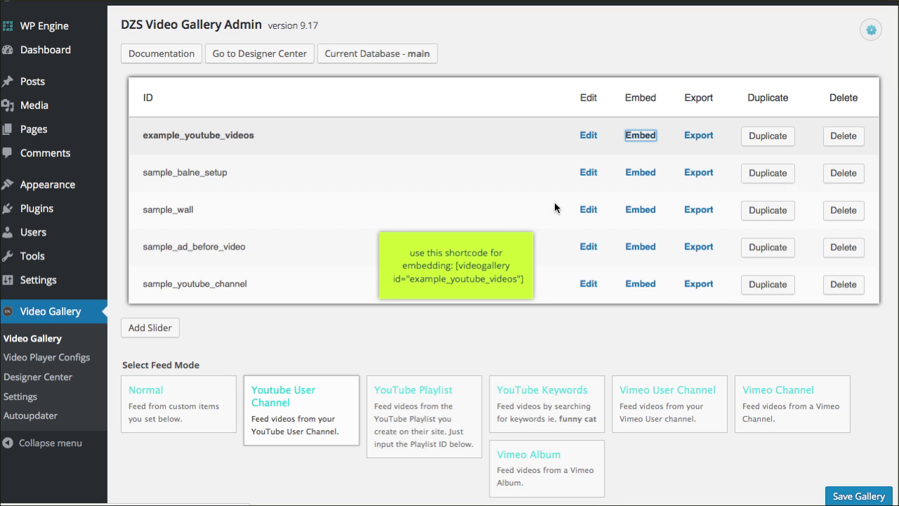
scroll(452, 268, down, 1)
drag(455, 266, 529, 279)
click(529, 276)
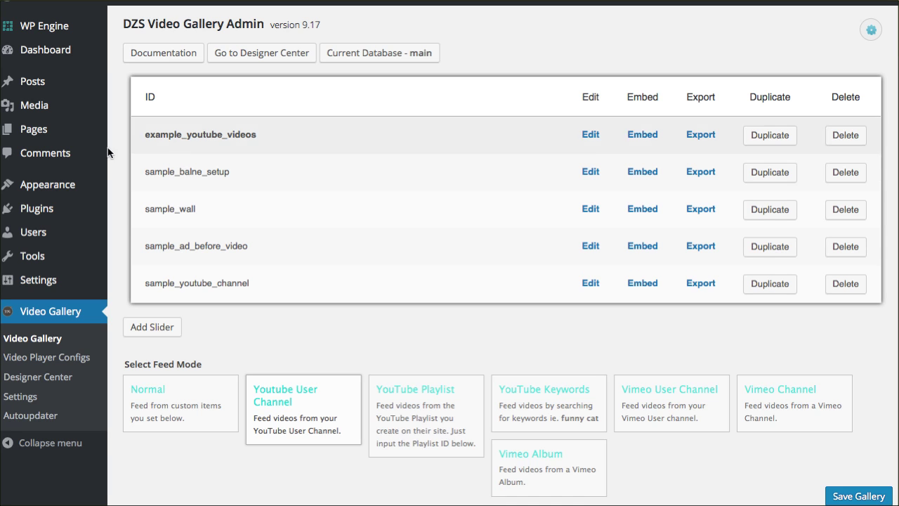
Open the test page in the editor and select its shortcode line.
mouse_move(46, 137)
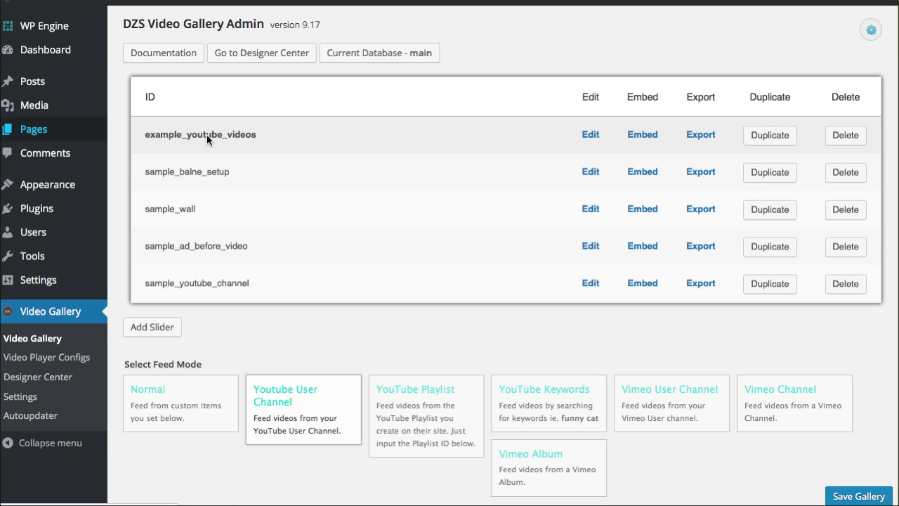
click(161, 232)
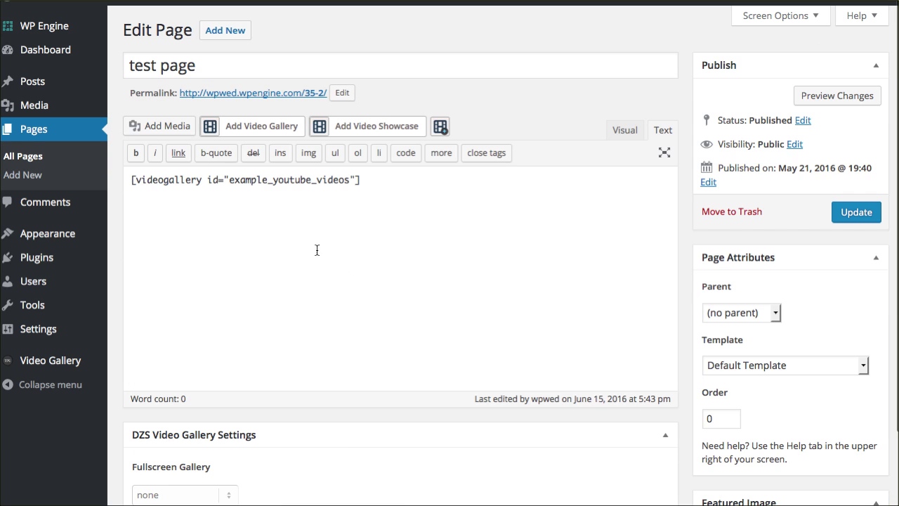
triple_click(266, 182)
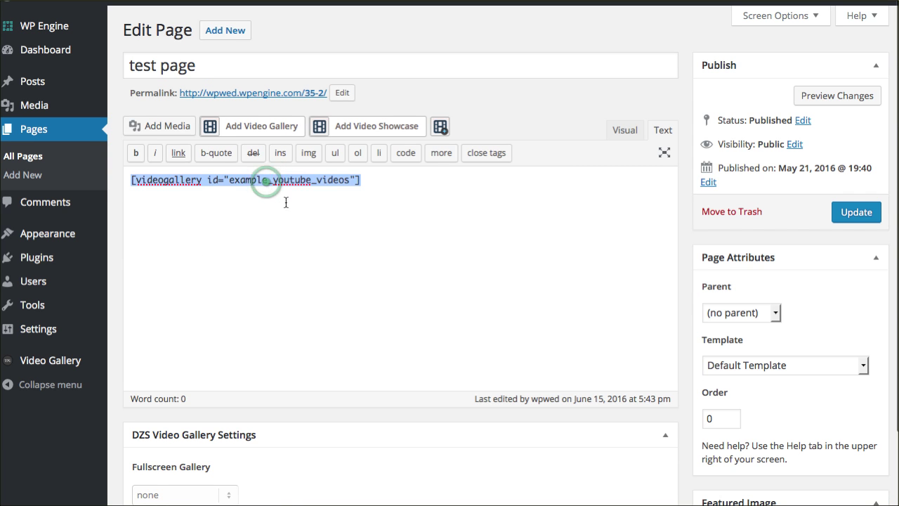
click(326, 247)
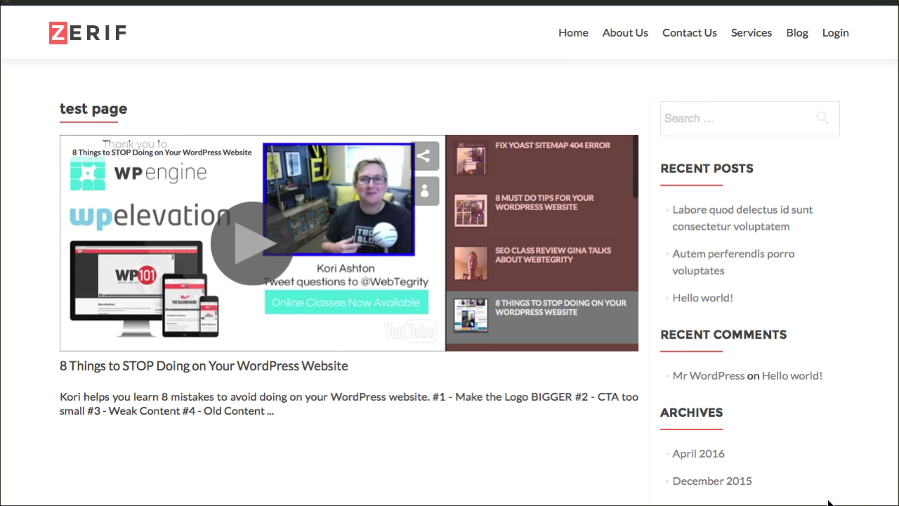
drag(893, 501, 299, 496)
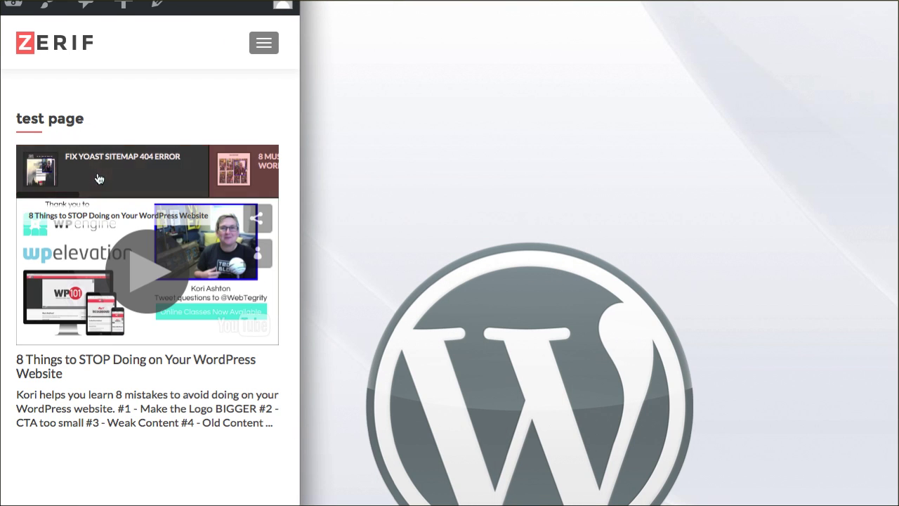
scroll(99, 179, down, 1)
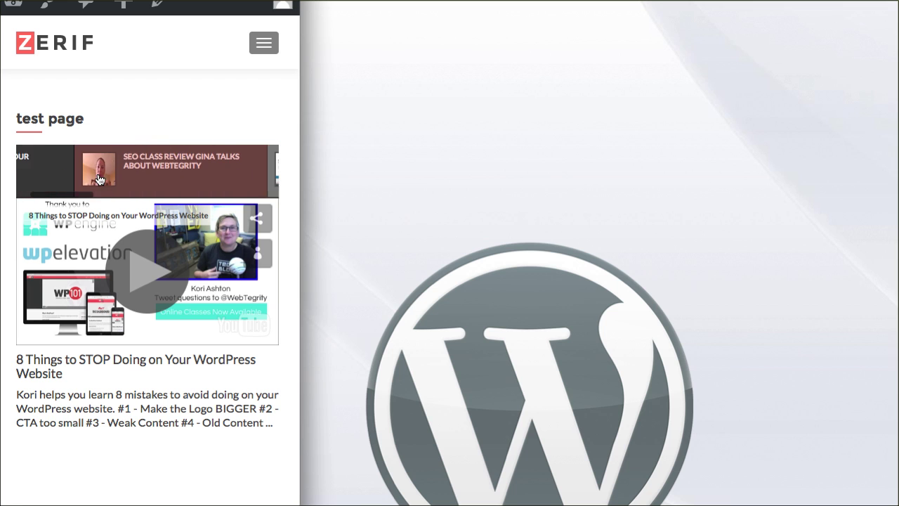
scroll(99, 181, down, 1)
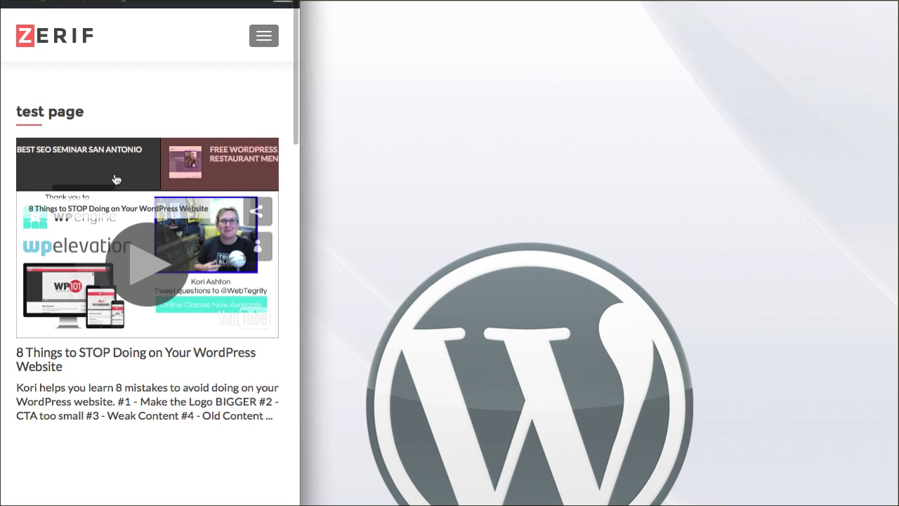
scroll(116, 179, down, 3)
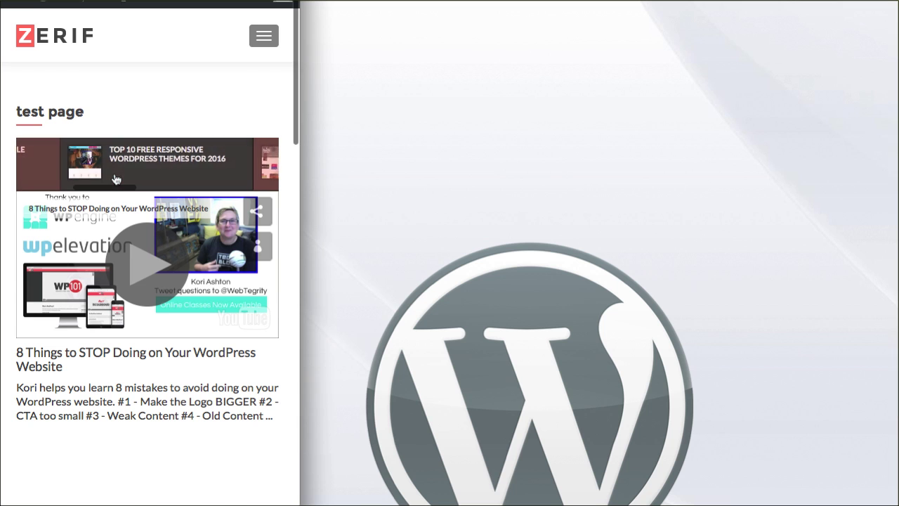
scroll(120, 180, right, 5)
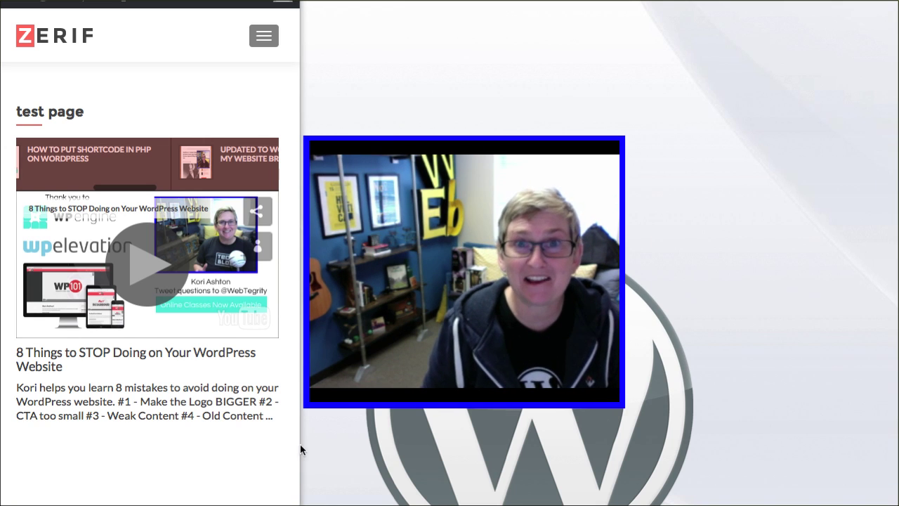
drag(298, 490, 898, 442)
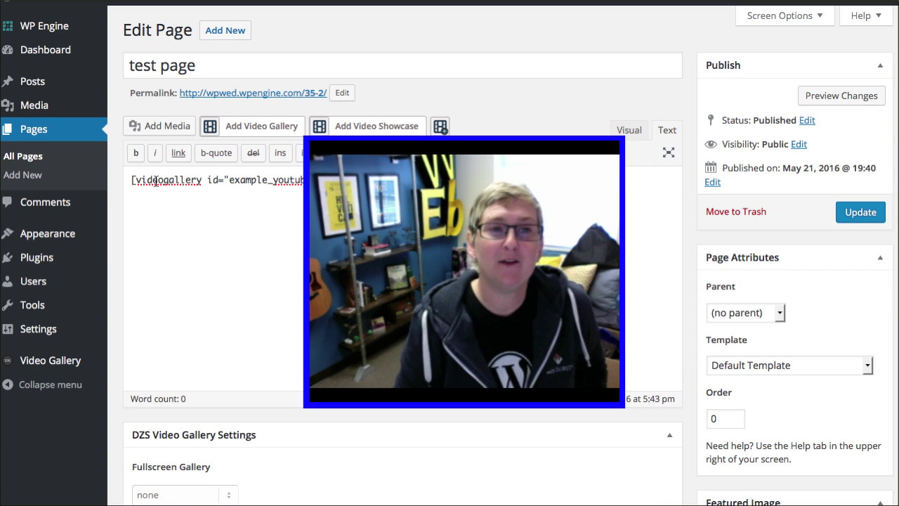
Bring up the Plugins menu in the admin sidebar to reach Installed Plugins.
mouse_move(39, 240)
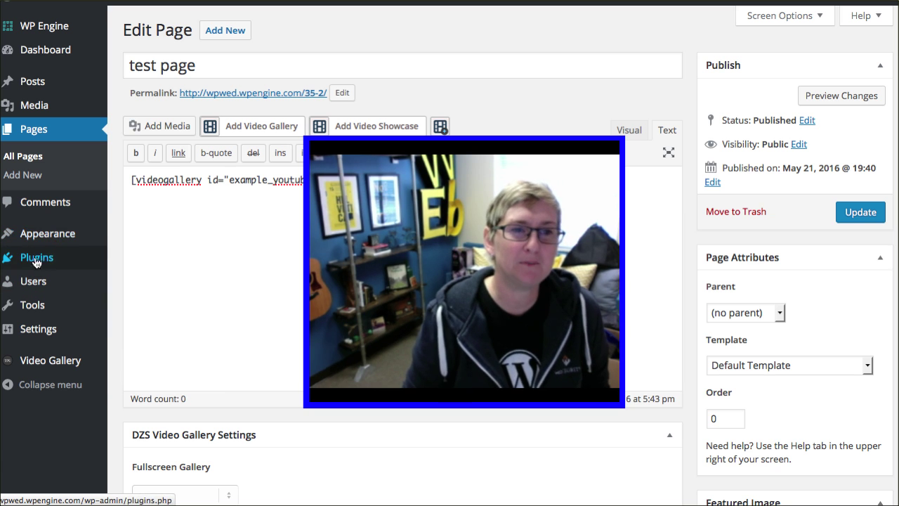
mouse_move(40, 261)
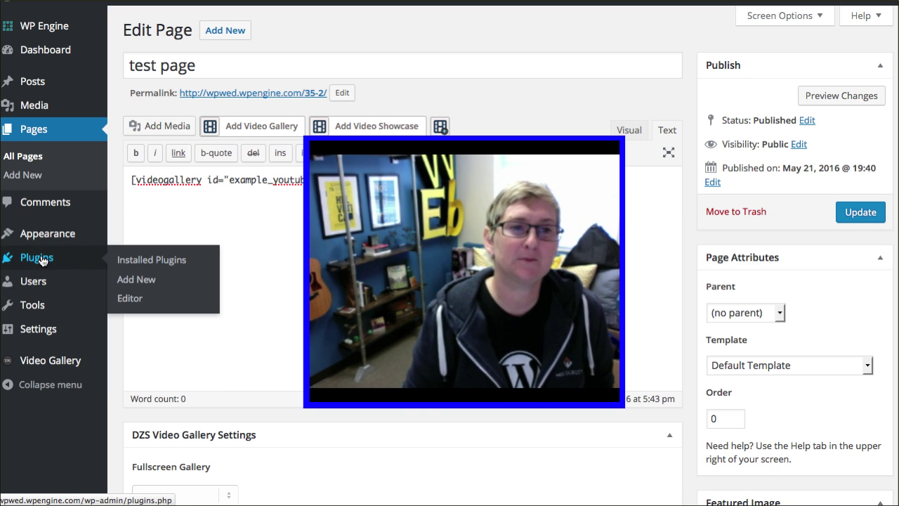